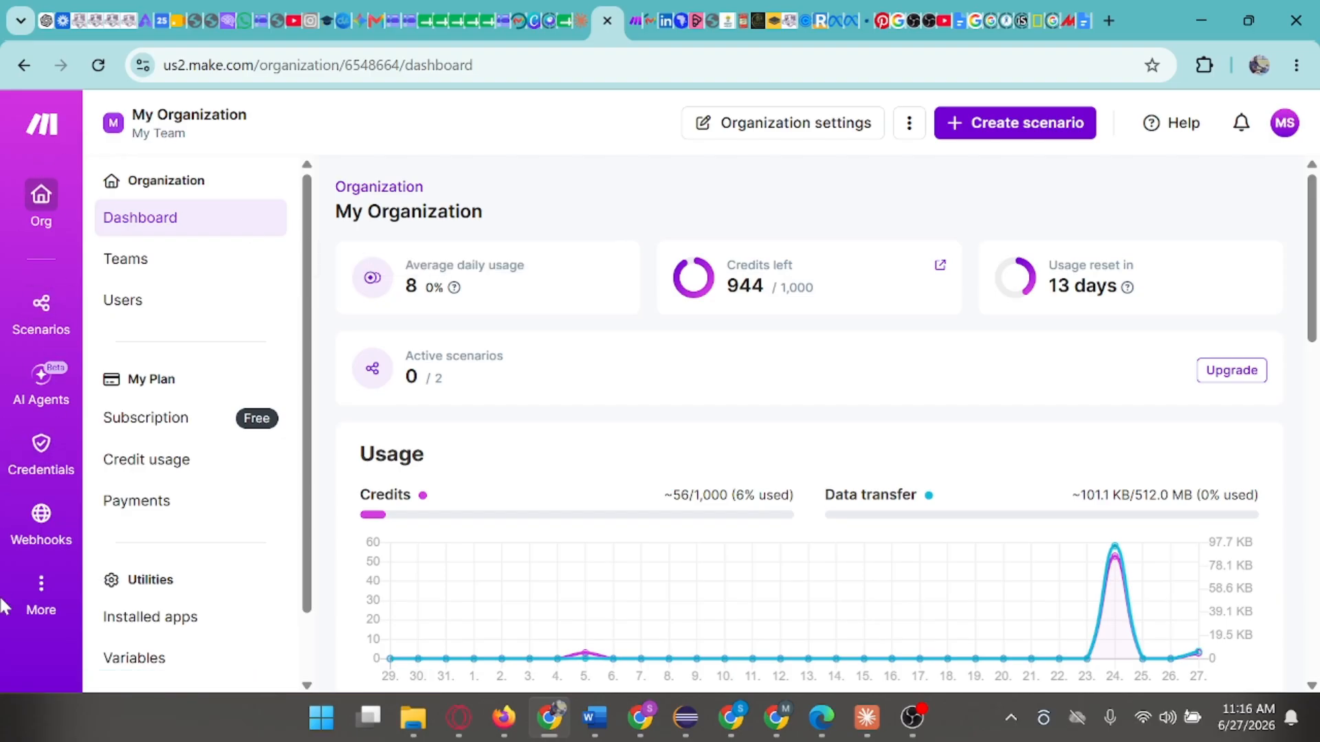
- Create a new scenario and find Google Forms as its first app with the search term "google"
click(48, 322)
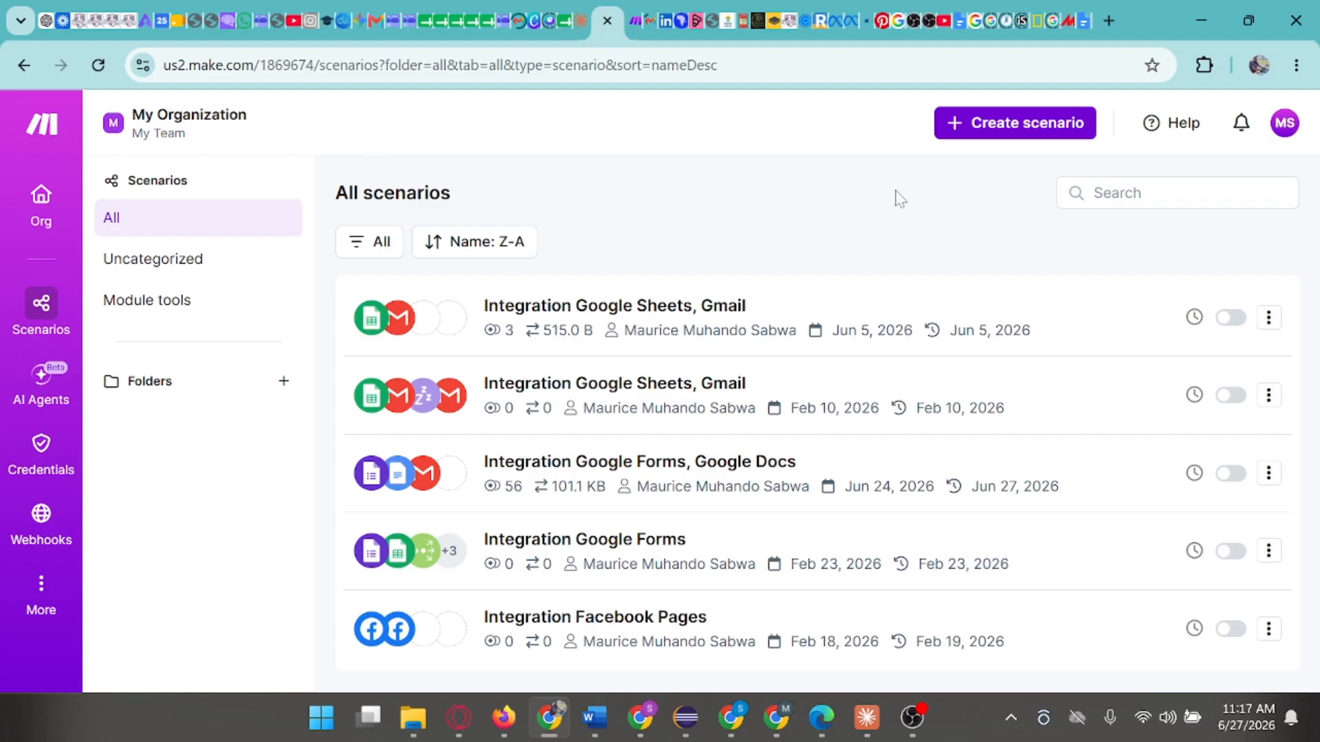
click(976, 131)
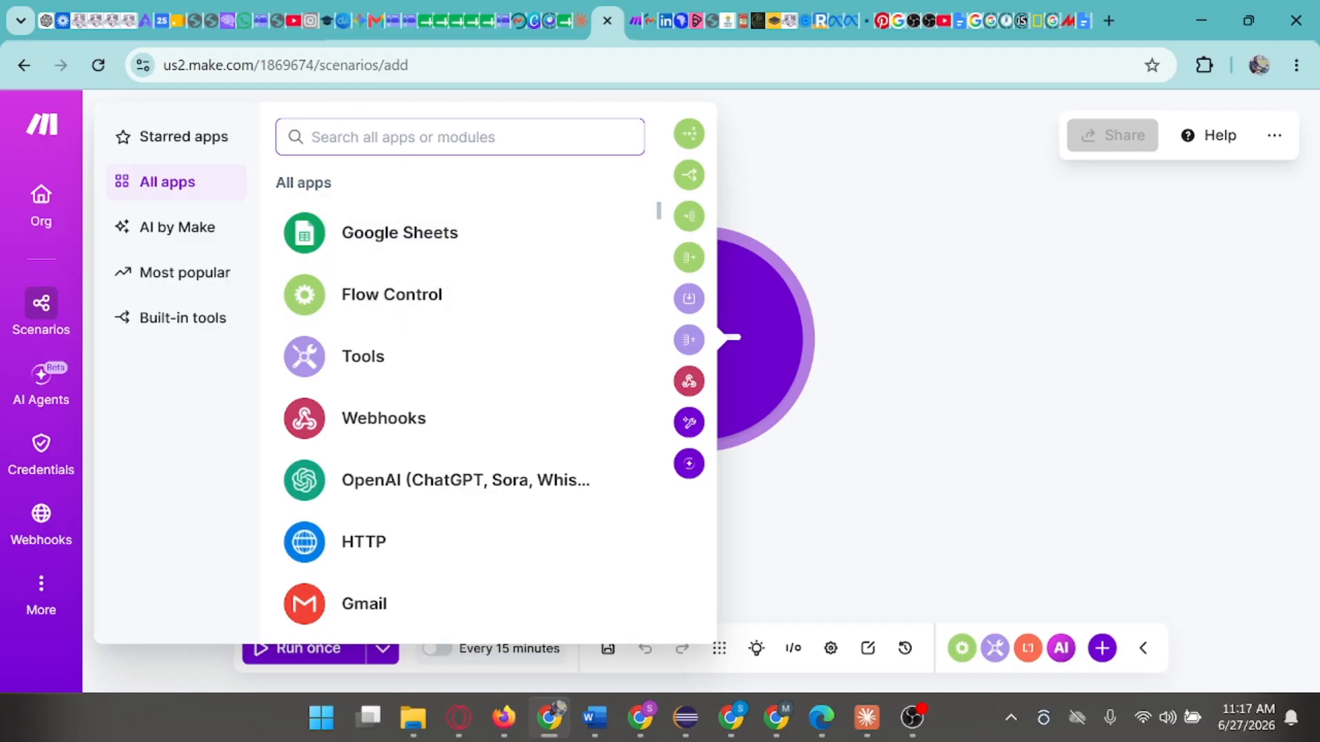
text(gg)
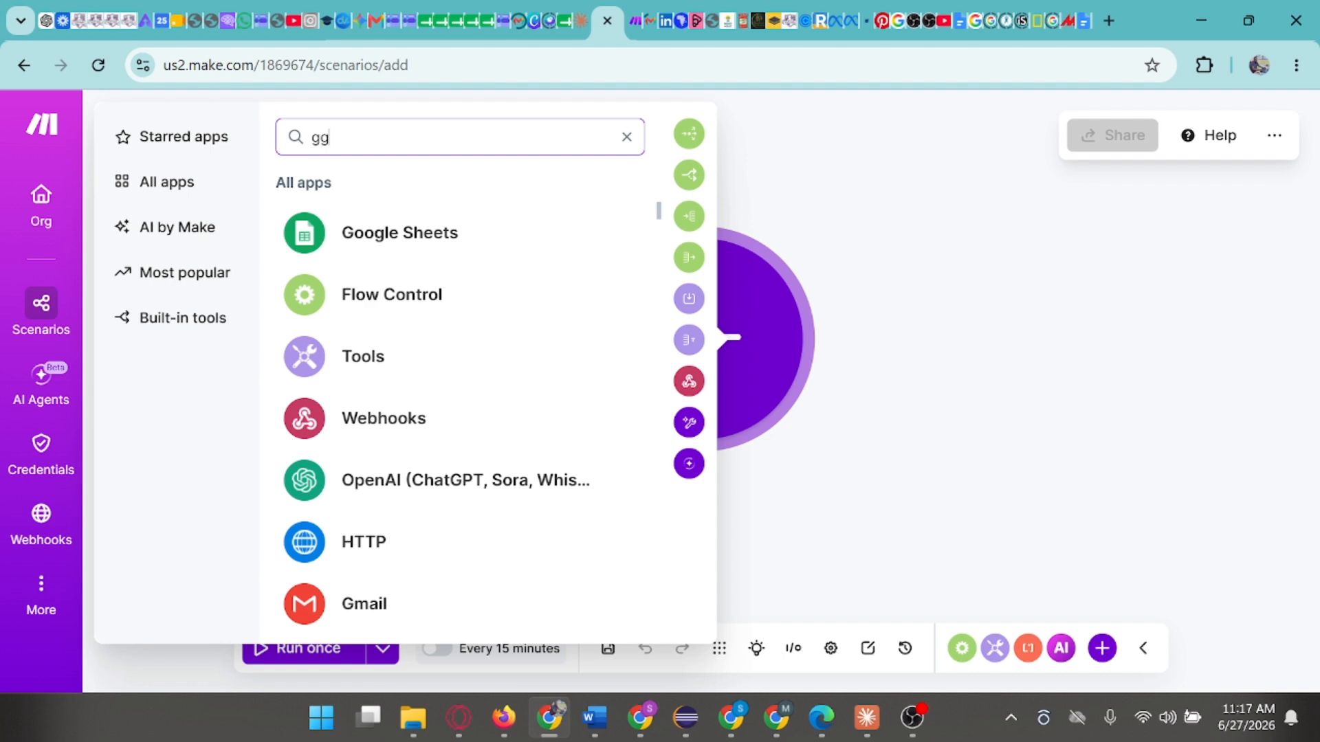
key(BackSpace)
text(oo)
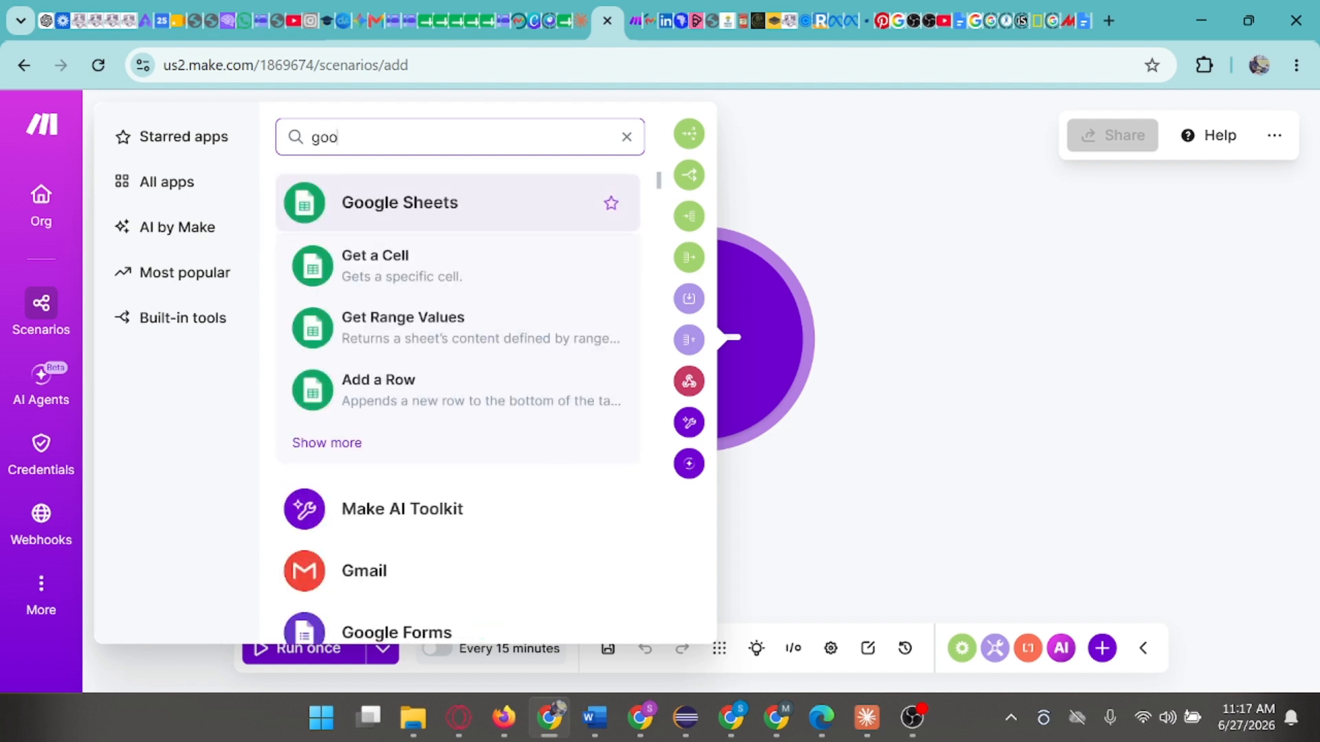
text(gl)
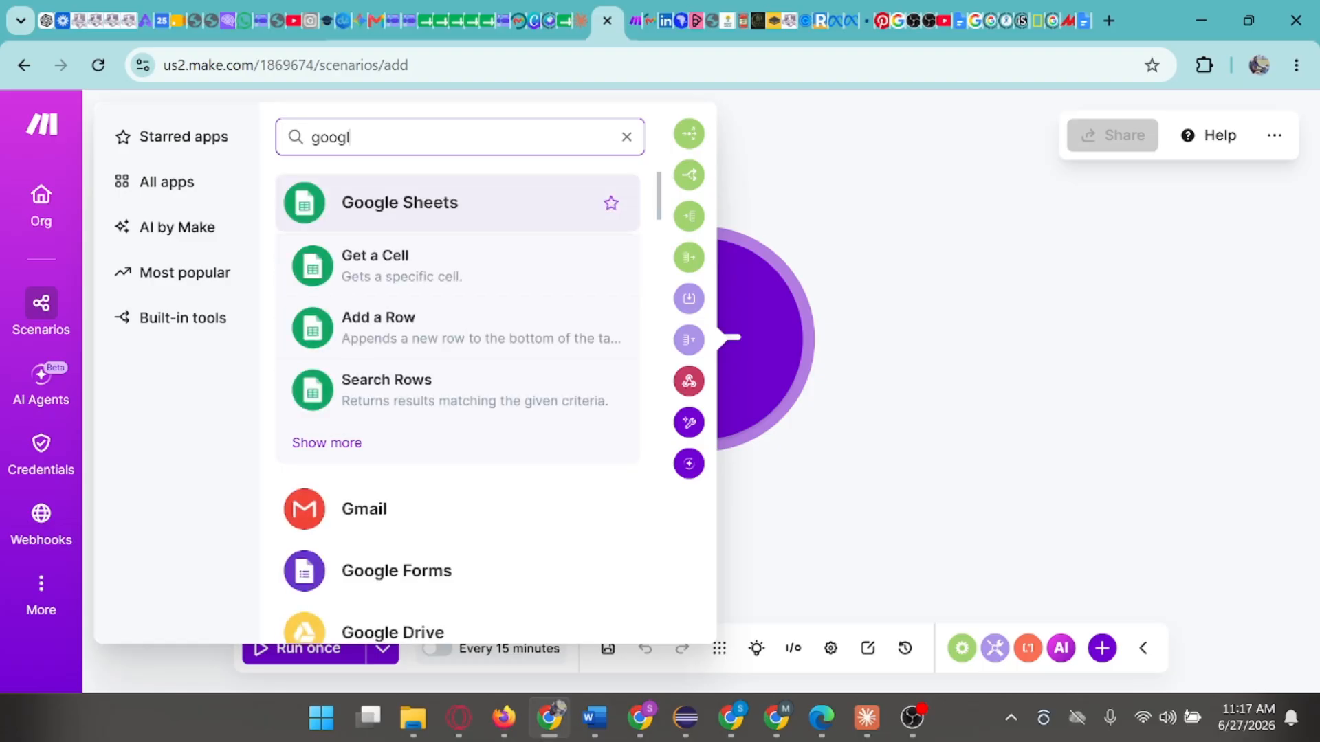
text(e)
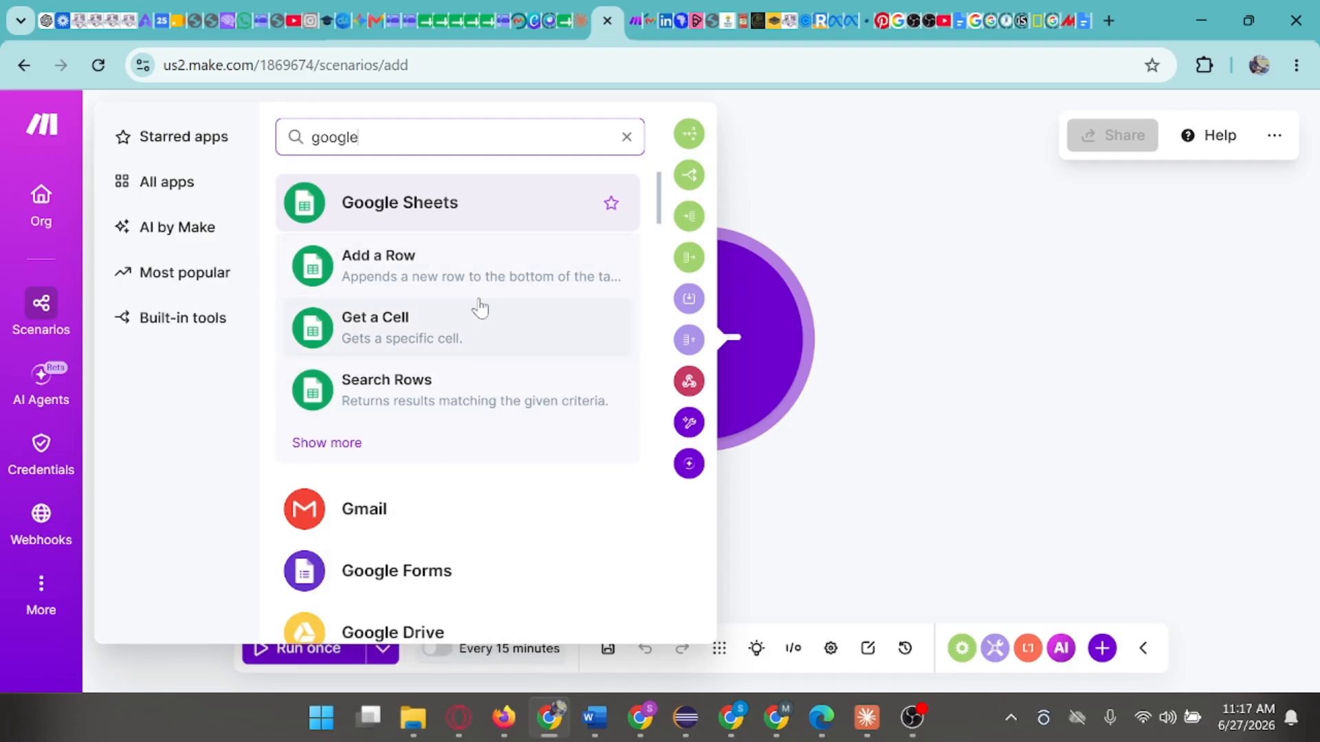
click(397, 576)
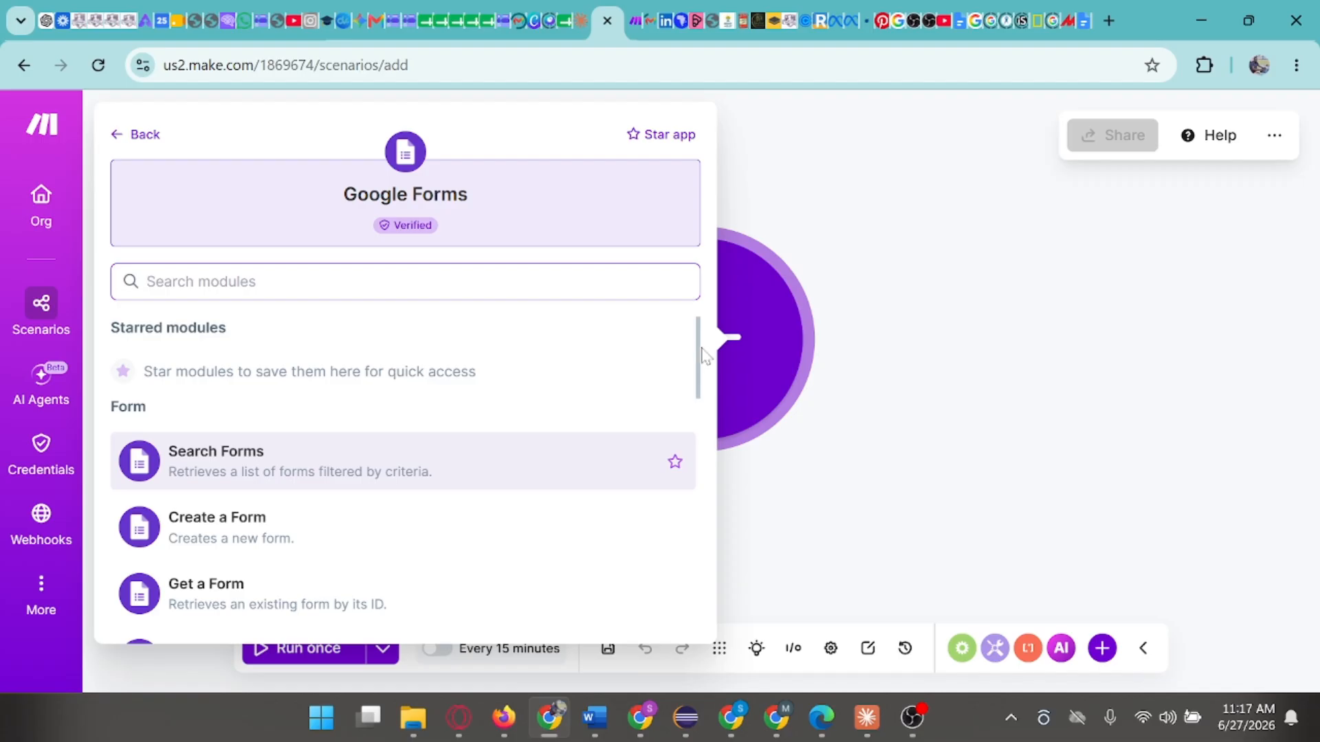
- Add the Google Forms Watch Responses module as the scenario's trigger
scroll(701, 370, down, 3)
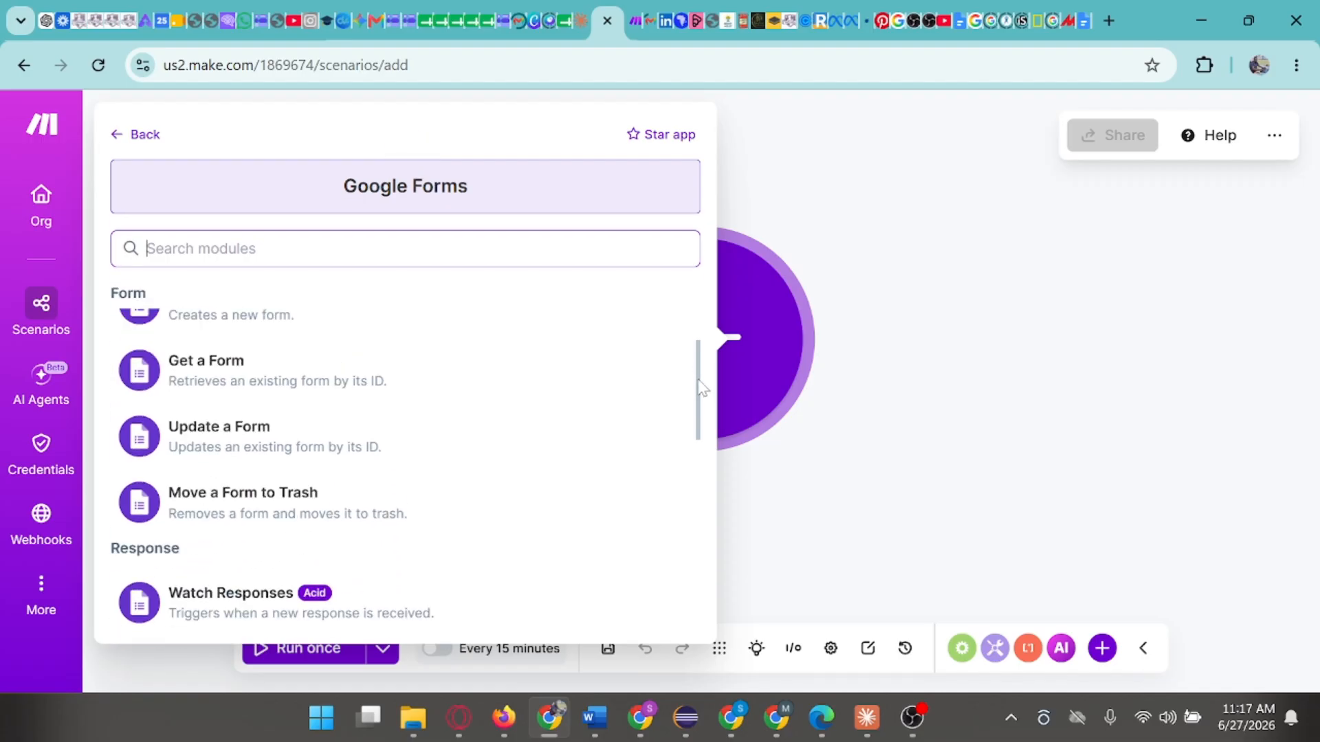
scroll(703, 365, up, 2)
scroll(703, 358, up, 1)
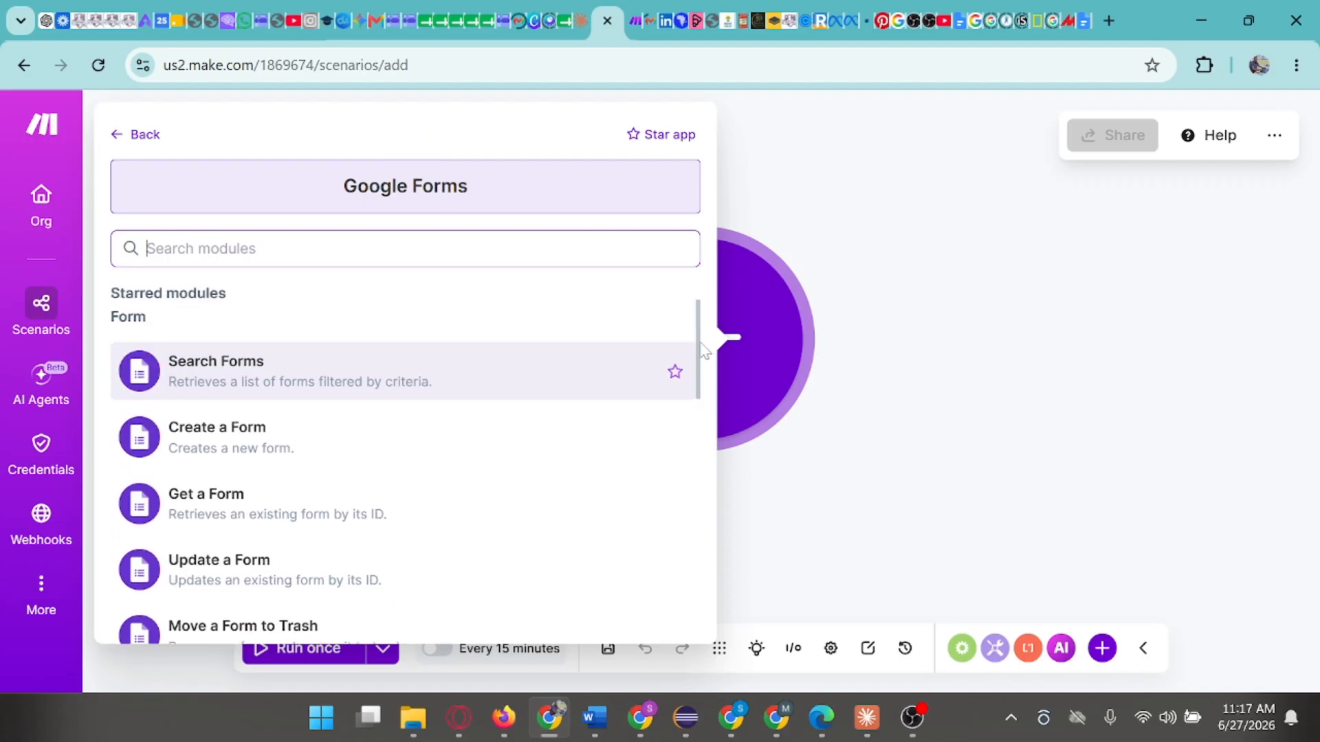
scroll(704, 352, down, 1)
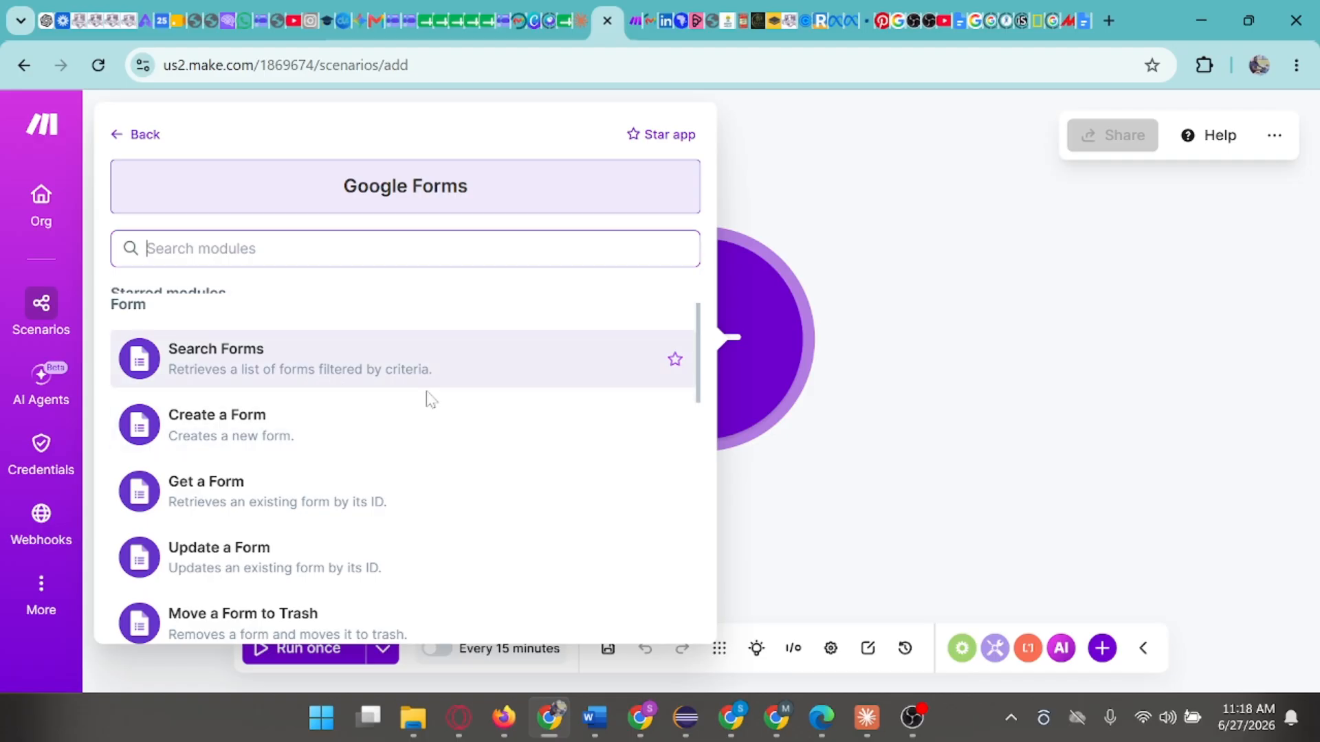
scroll(428, 397, down, 5)
scroll(430, 397, down, 1)
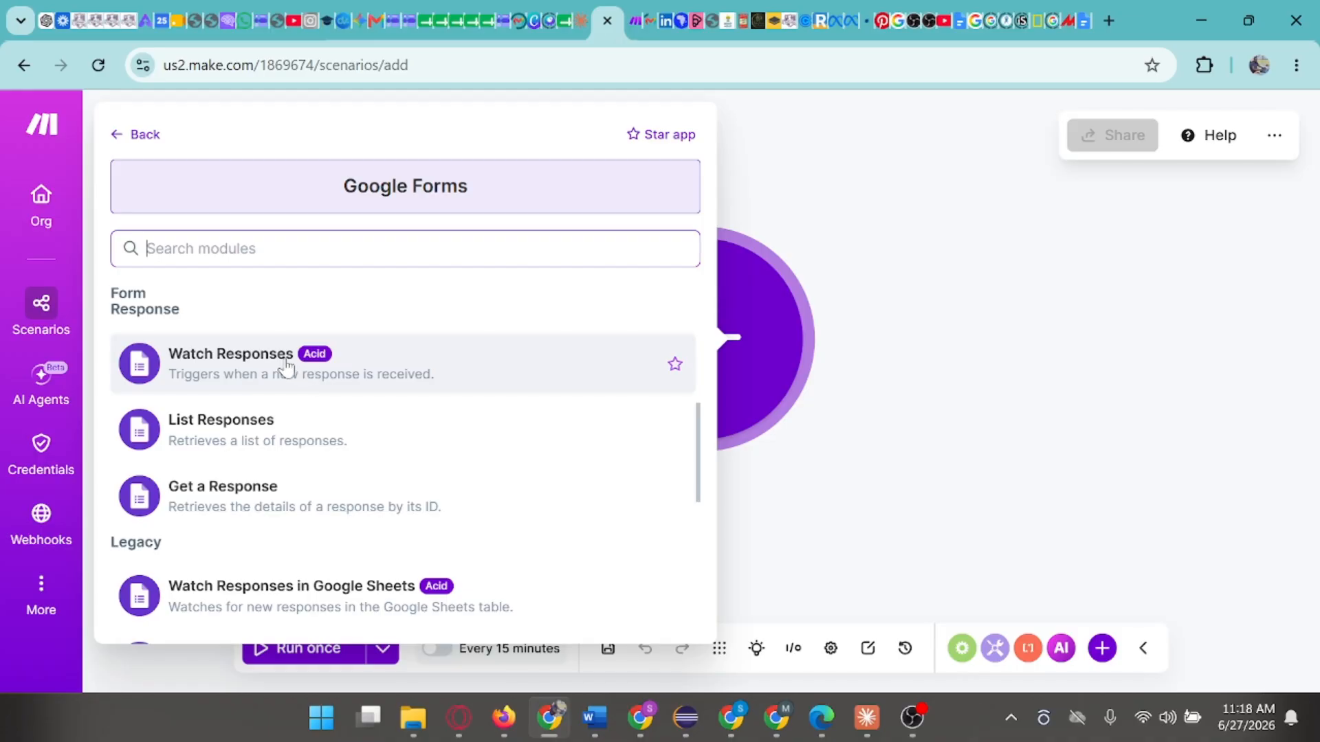
click(303, 375)
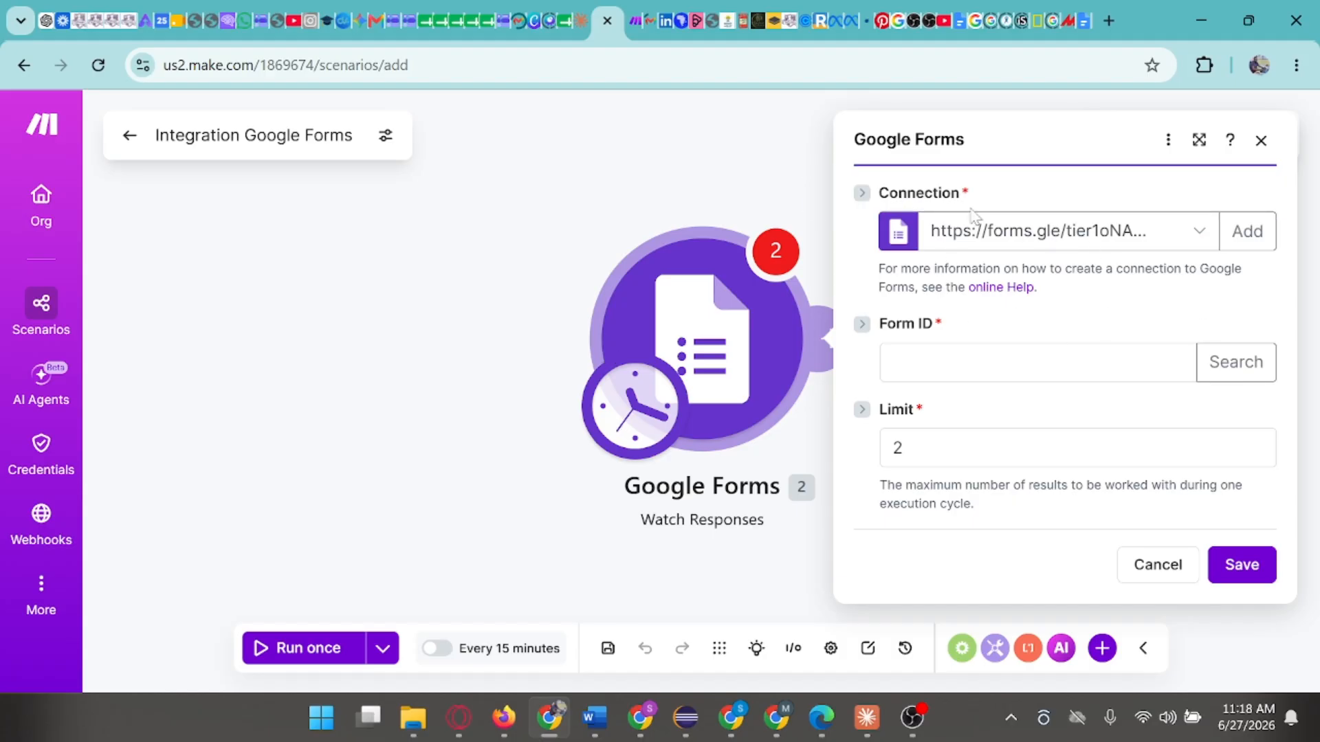
- Create the connection "My Google connection" for the module and authorize Make's access with the first listed Google account
click(1247, 234)
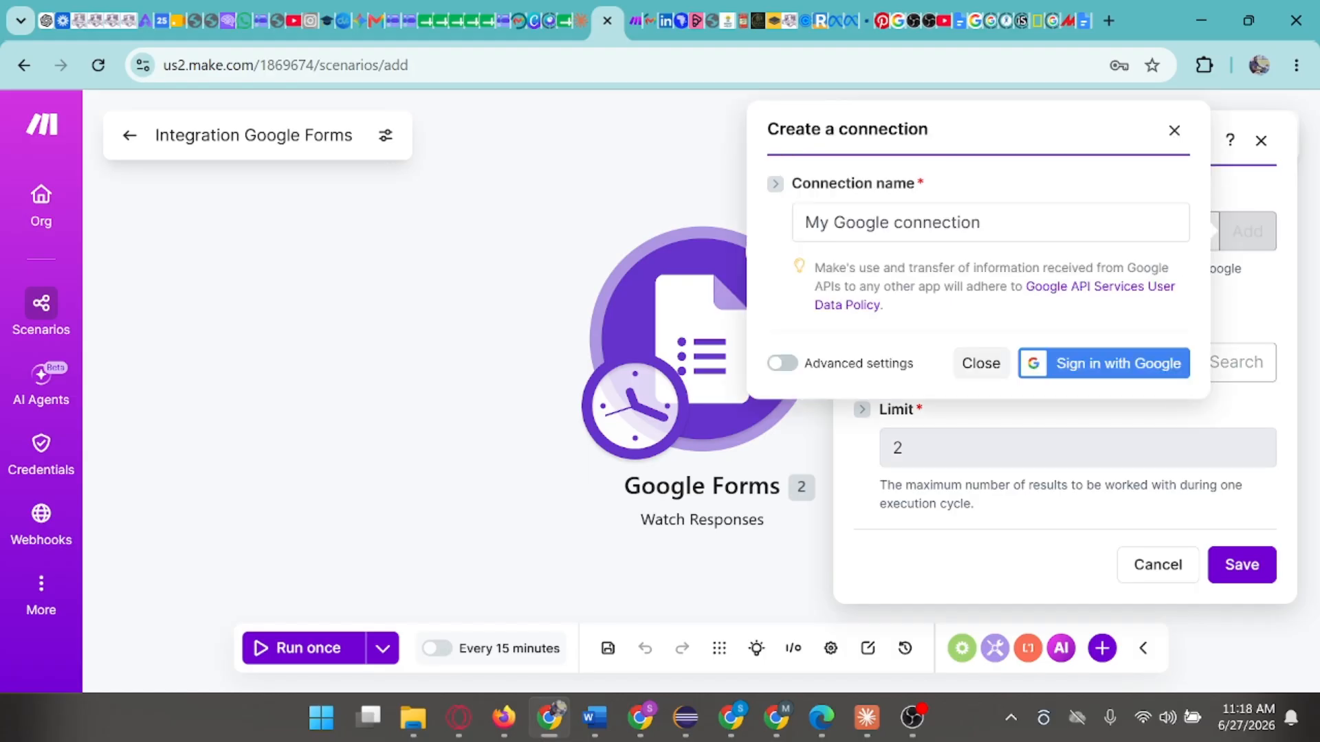
click(1125, 377)
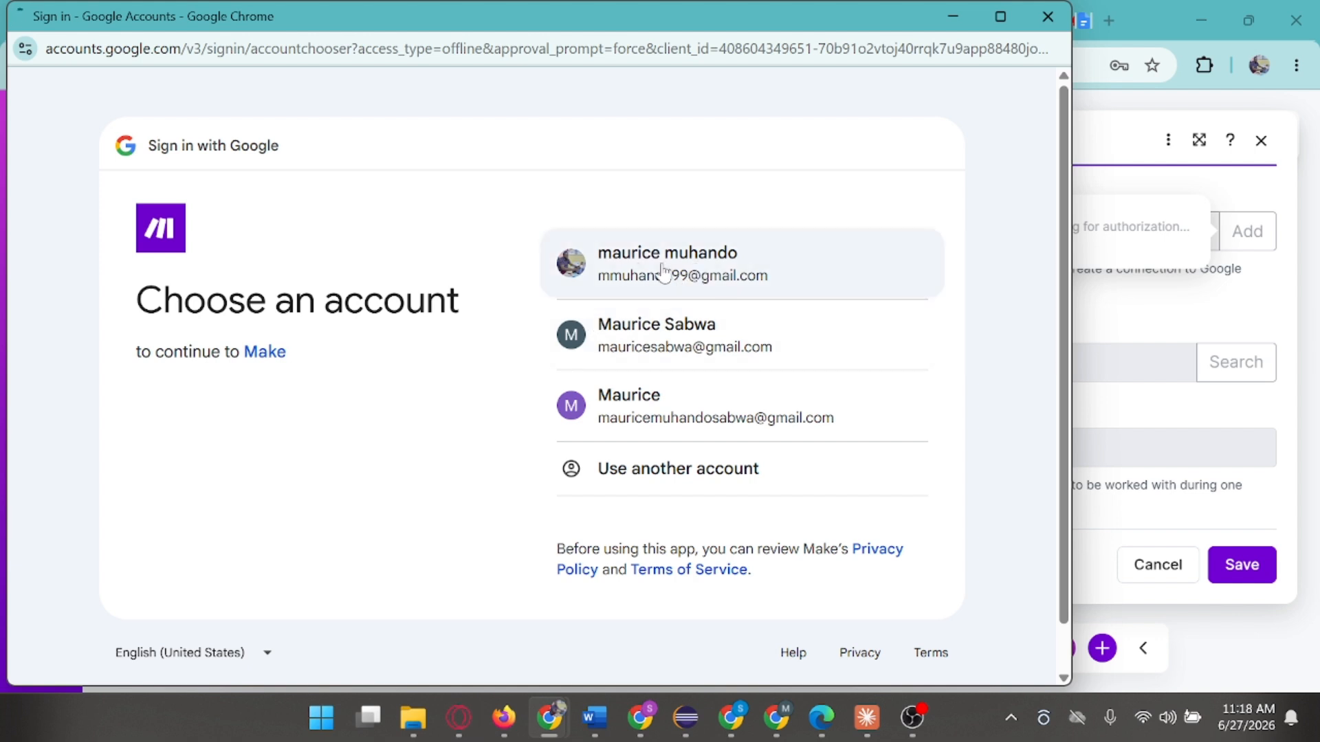
click(693, 292)
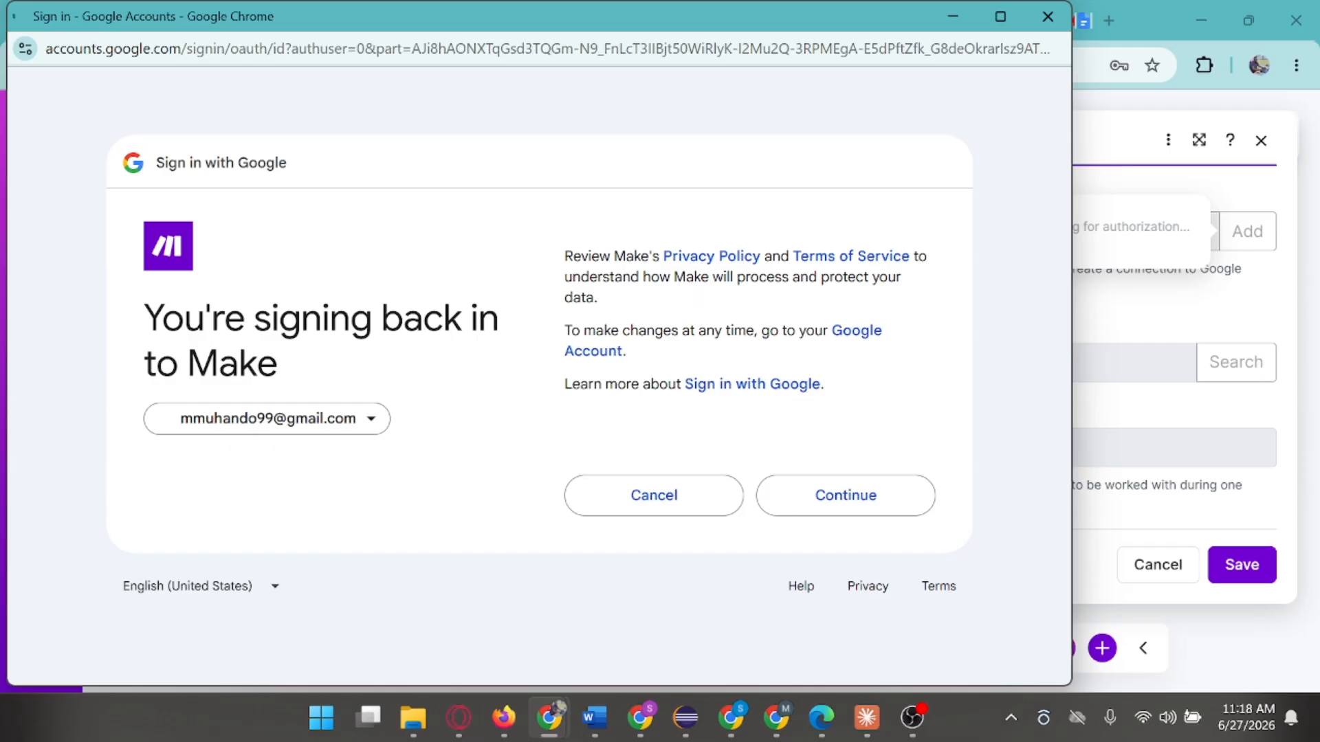
click(863, 509)
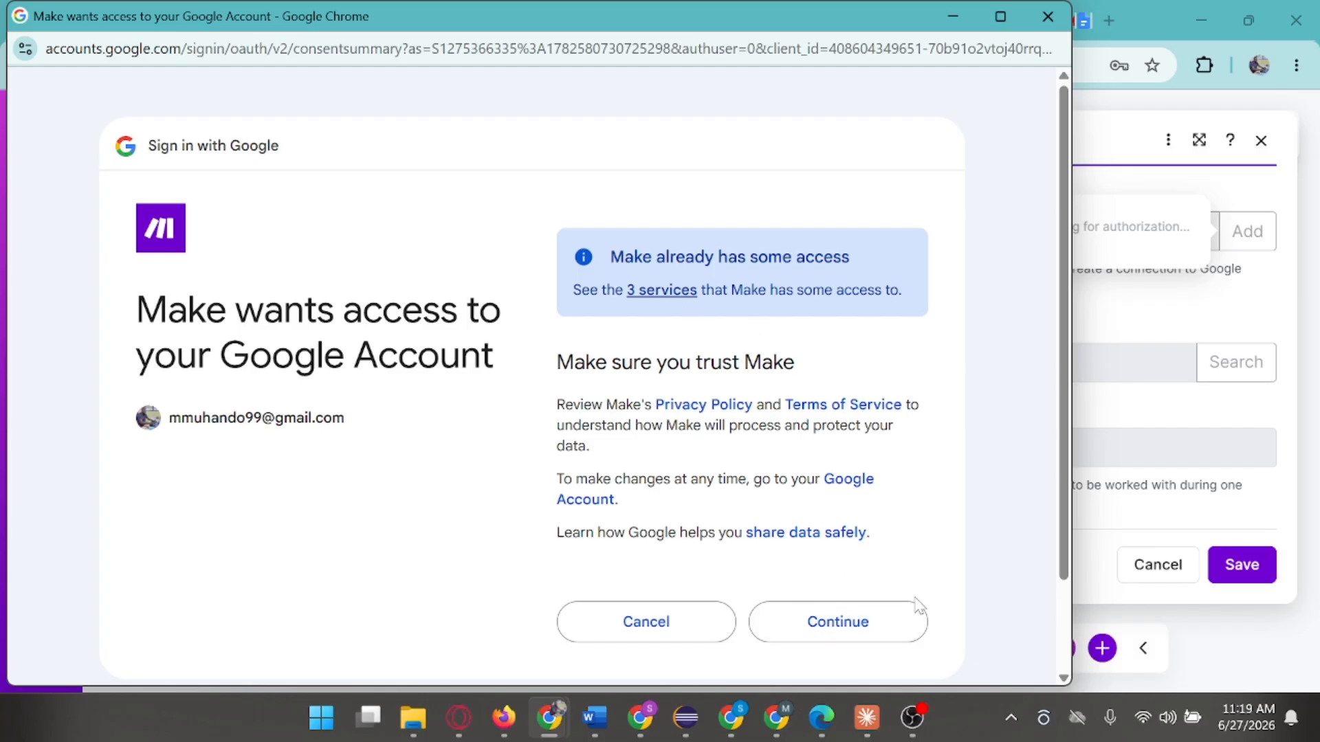
click(882, 639)
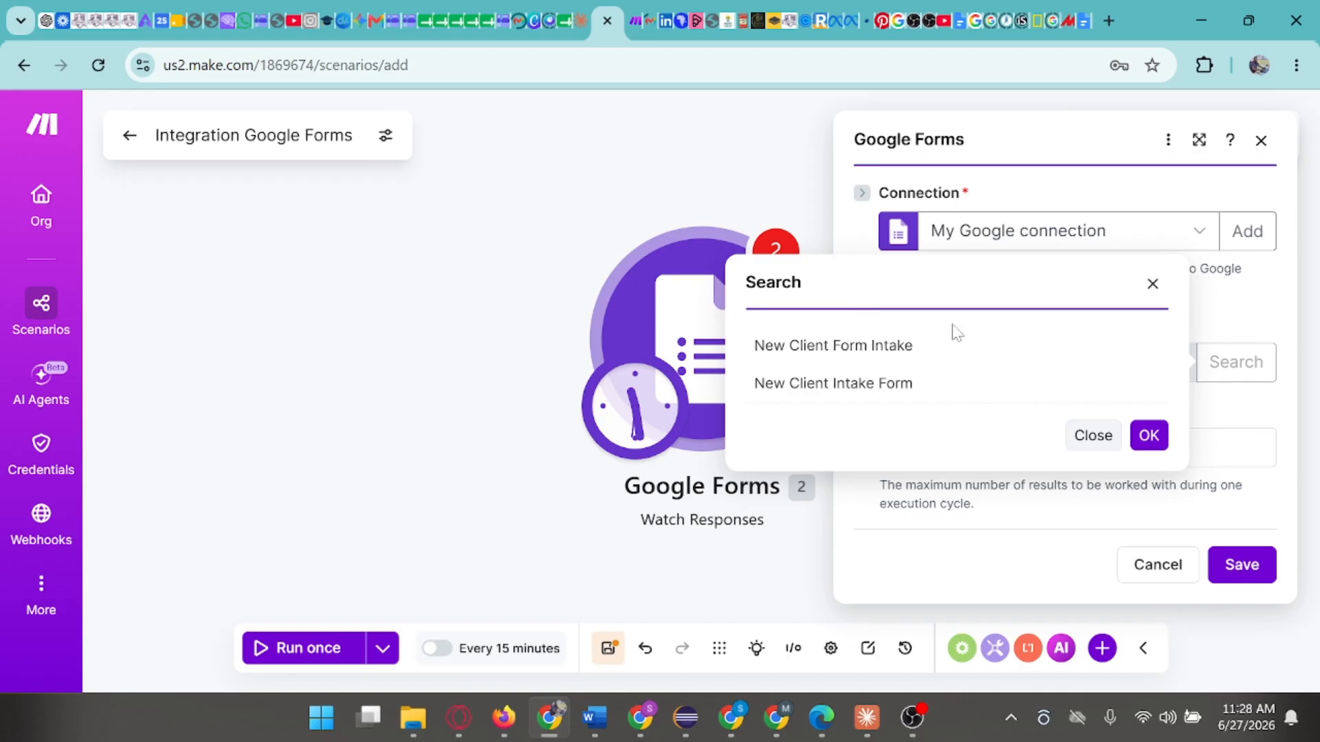
- Search the forms by the document title "New Client Intake Form" and select that form as the Form ID
click(870, 390)
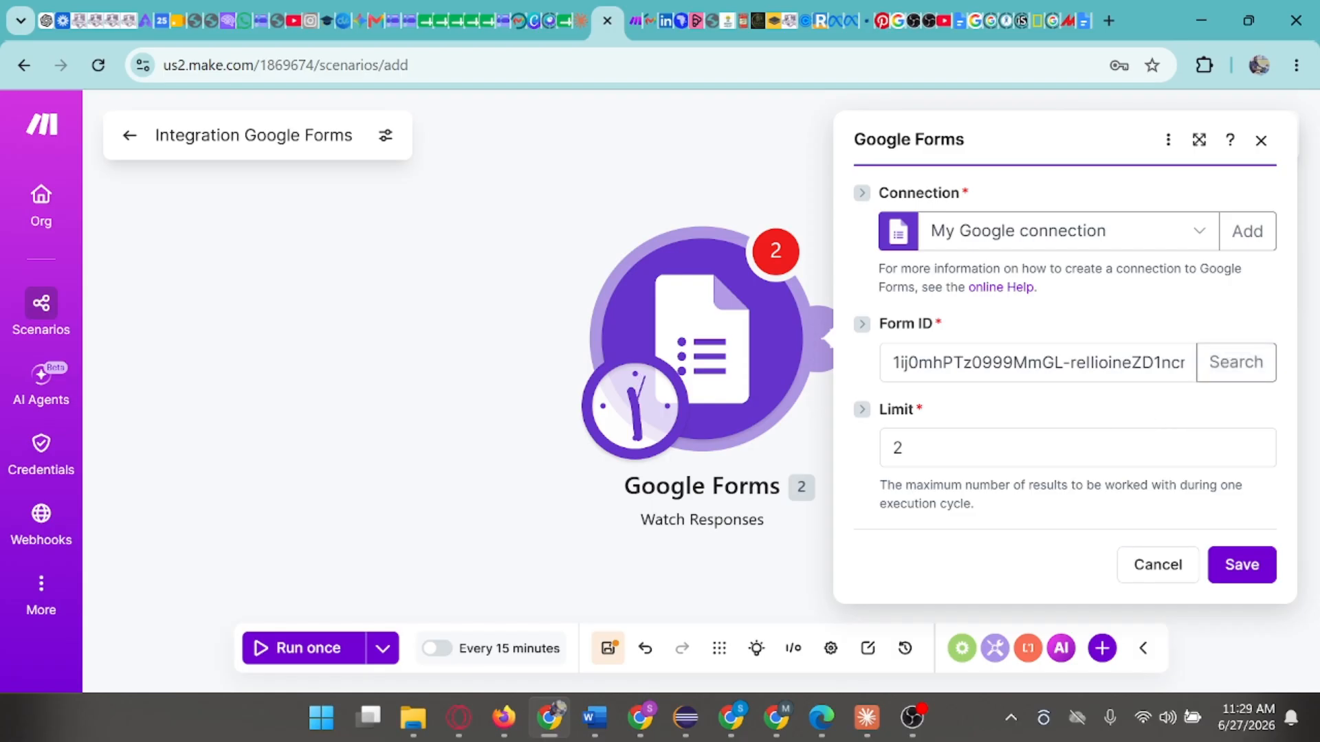
click(1231, 375)
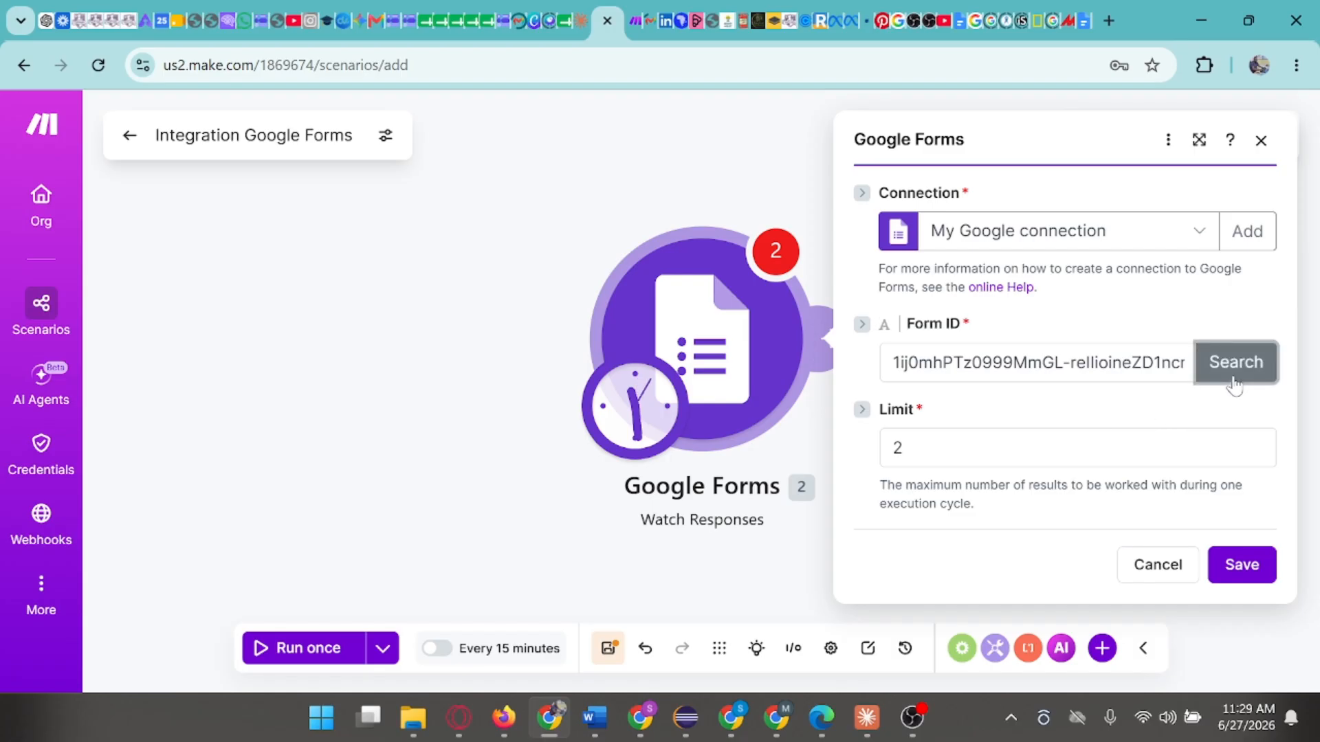
click(830, 299)
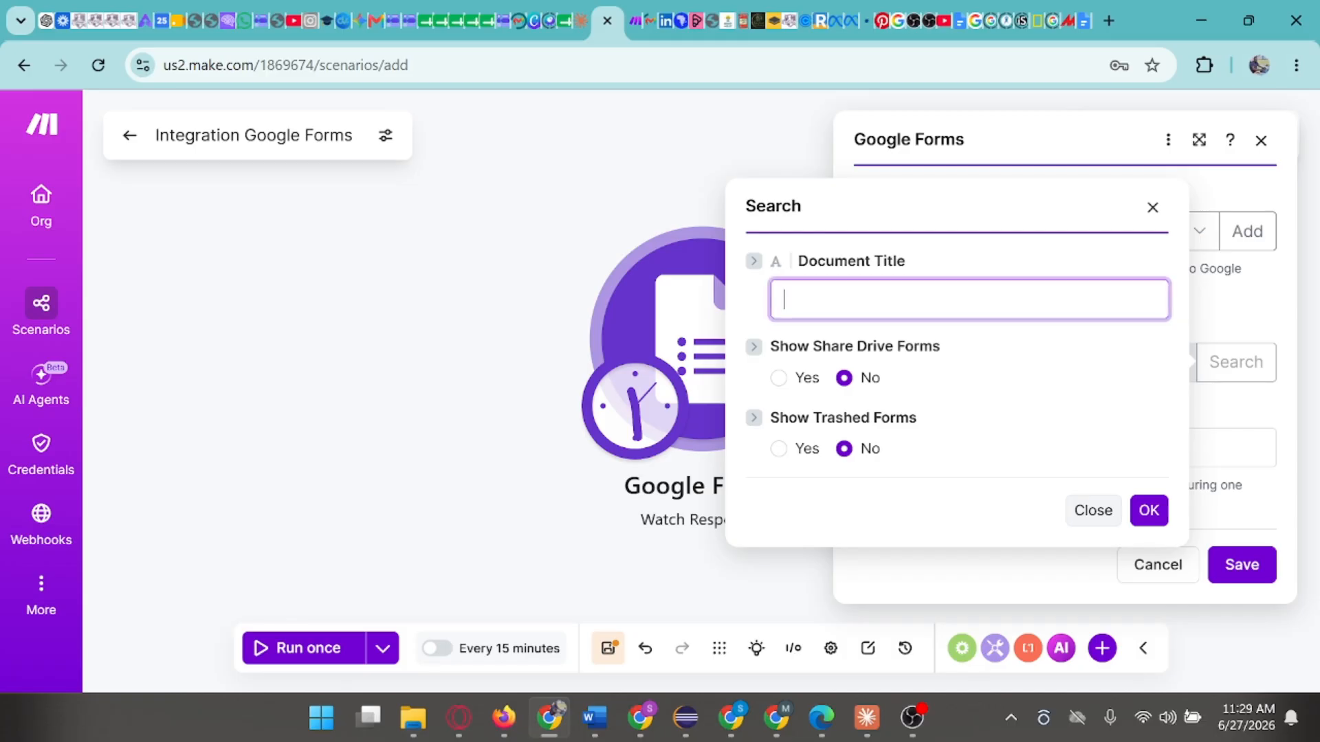
right_click(830, 299)
click(863, 458)
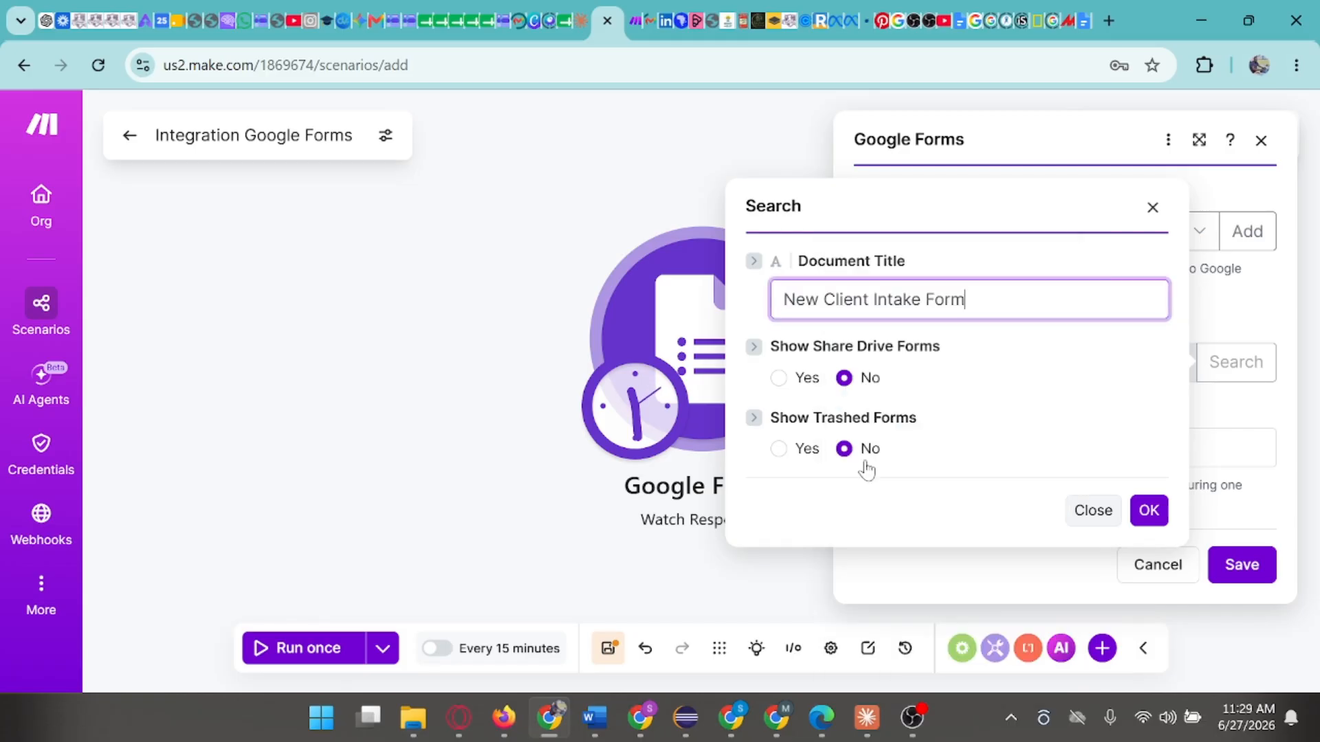
click(1148, 510)
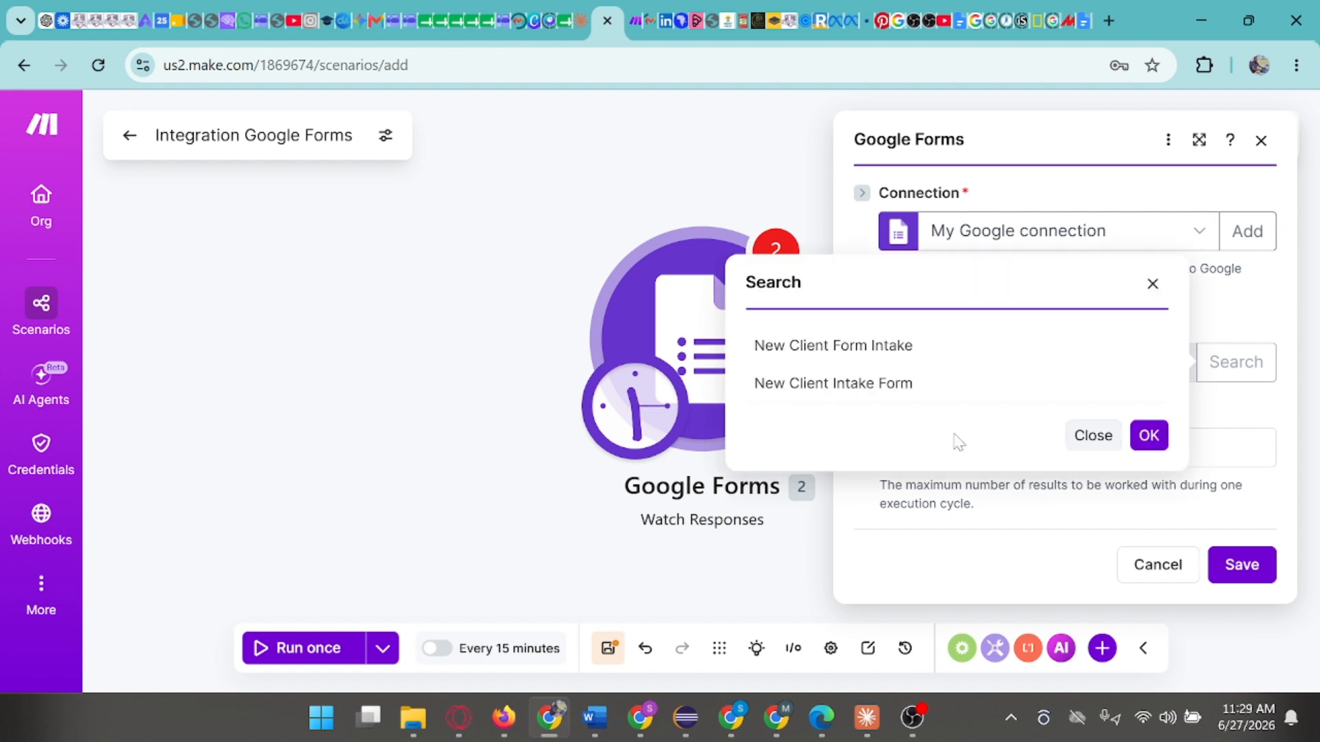
click(863, 391)
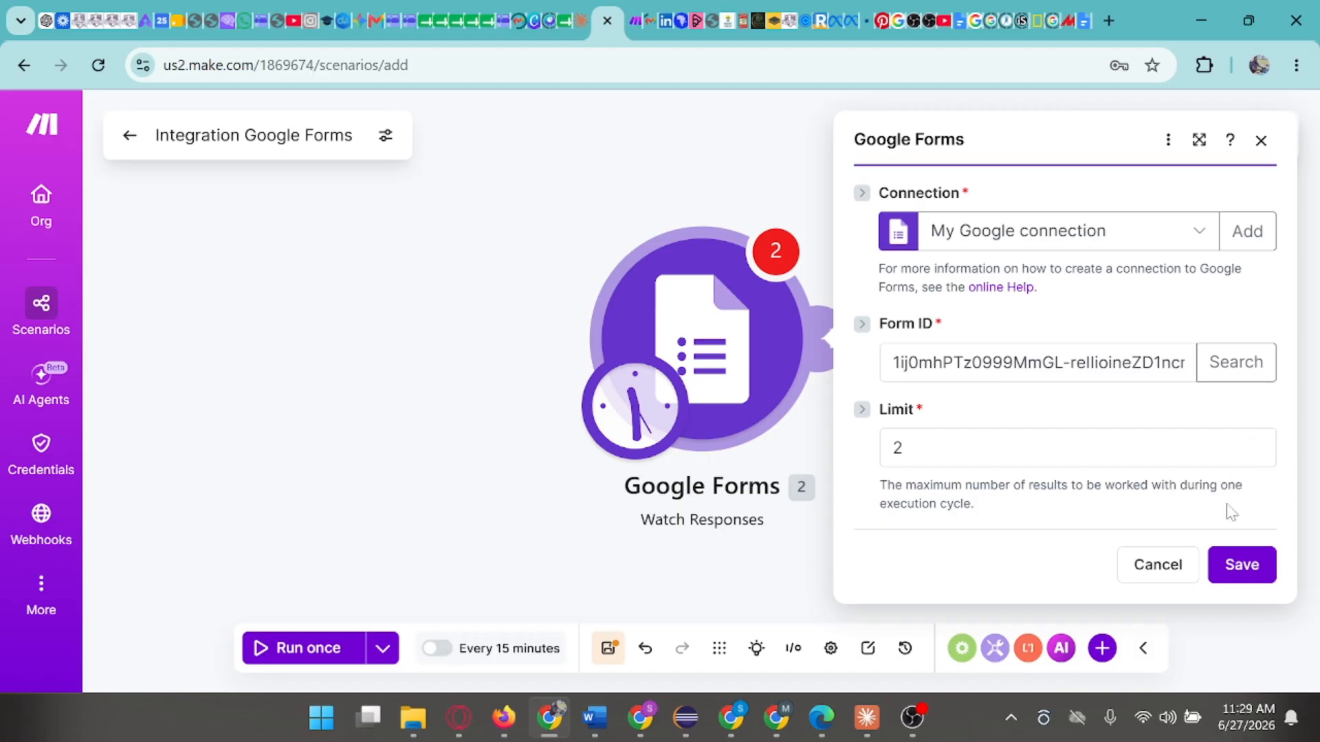
- Save the Watch Responses settings and set the starting point for processing data to All
click(1236, 566)
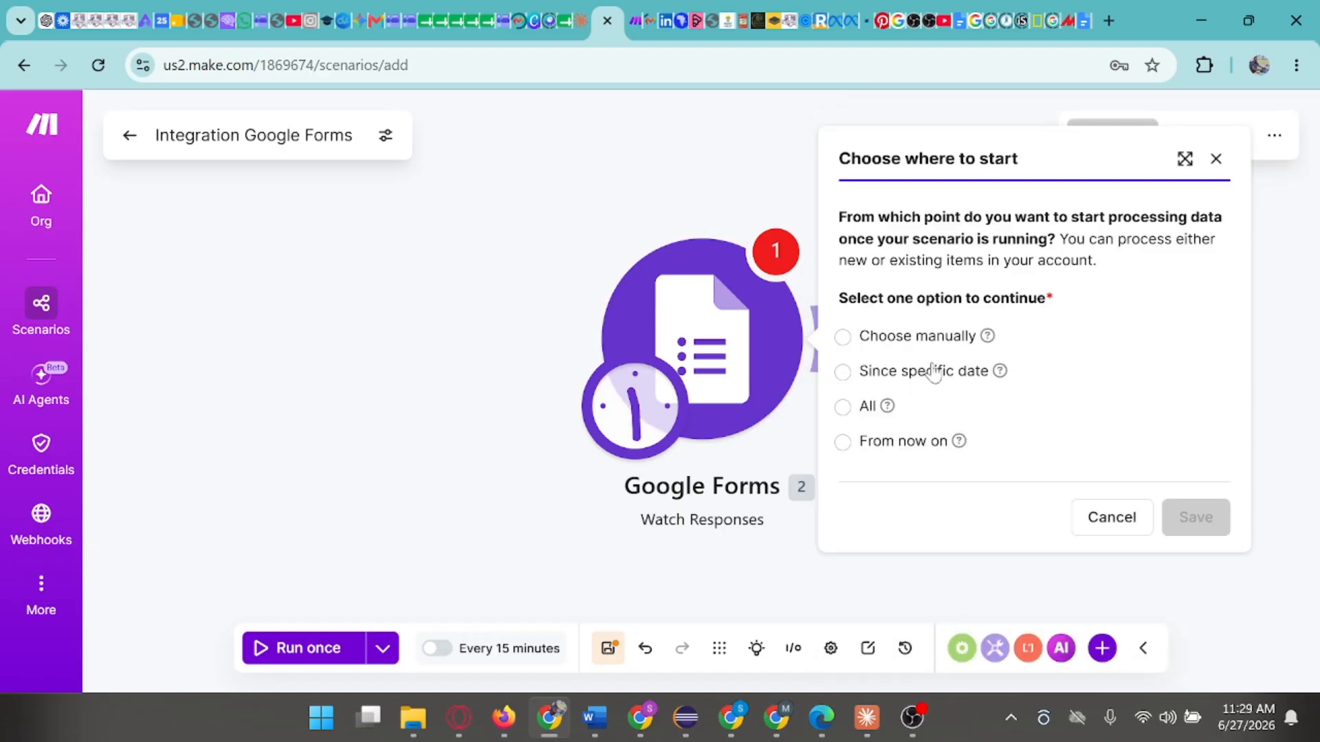
click(846, 411)
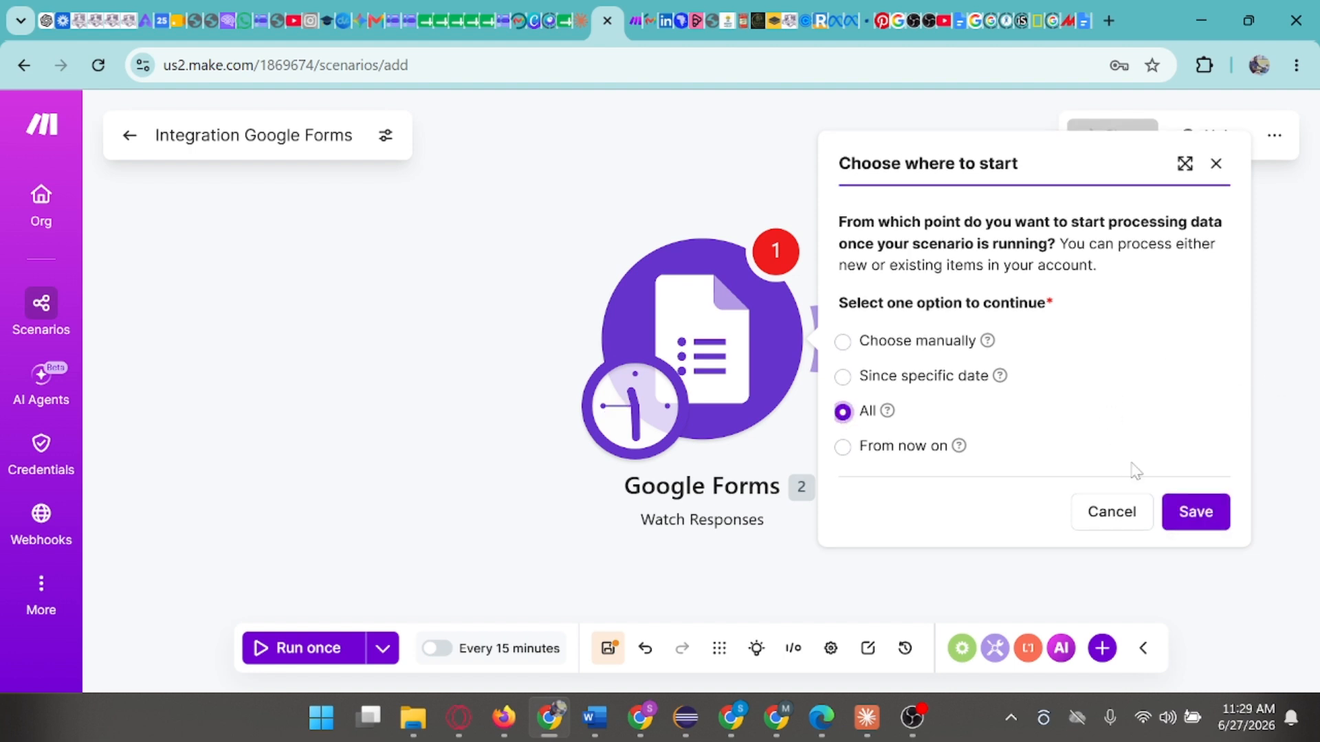
click(1195, 512)
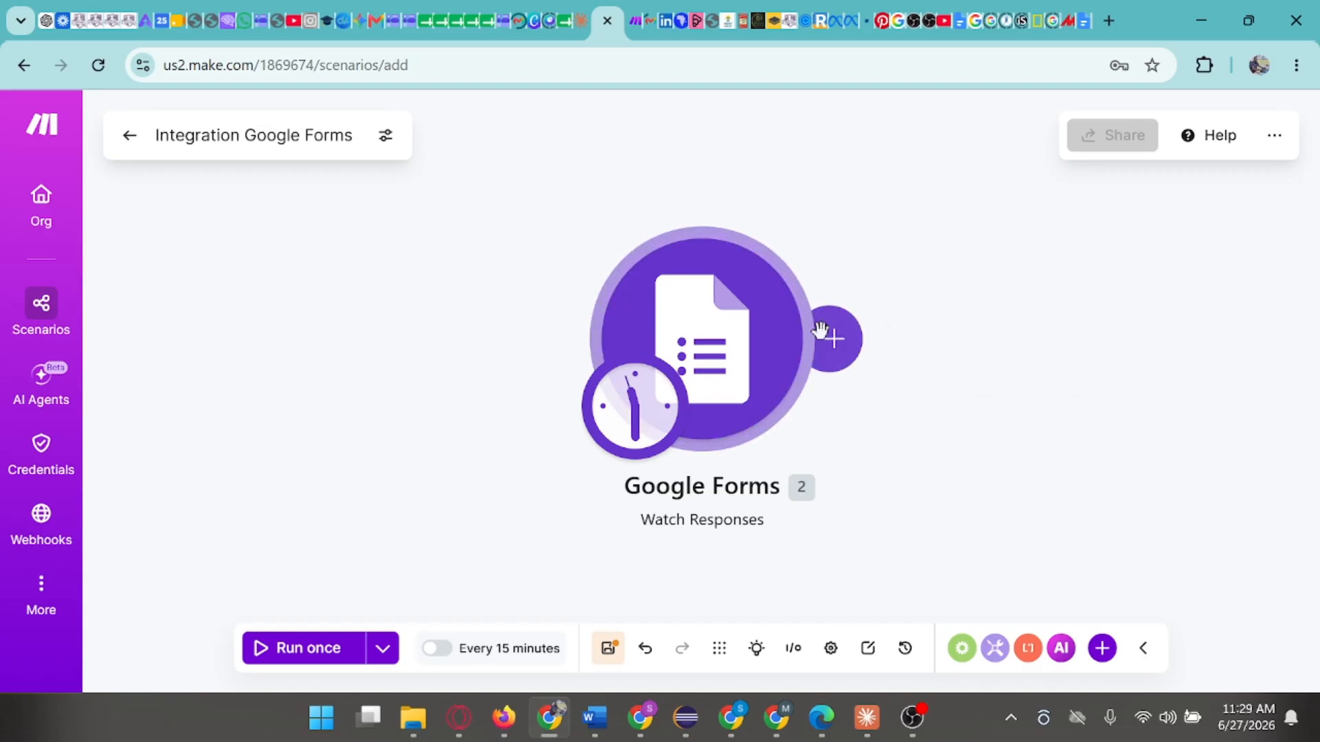
- Run the scenario once to test the Google Forms trigger, and close the module's output
mouse_move(822, 286)
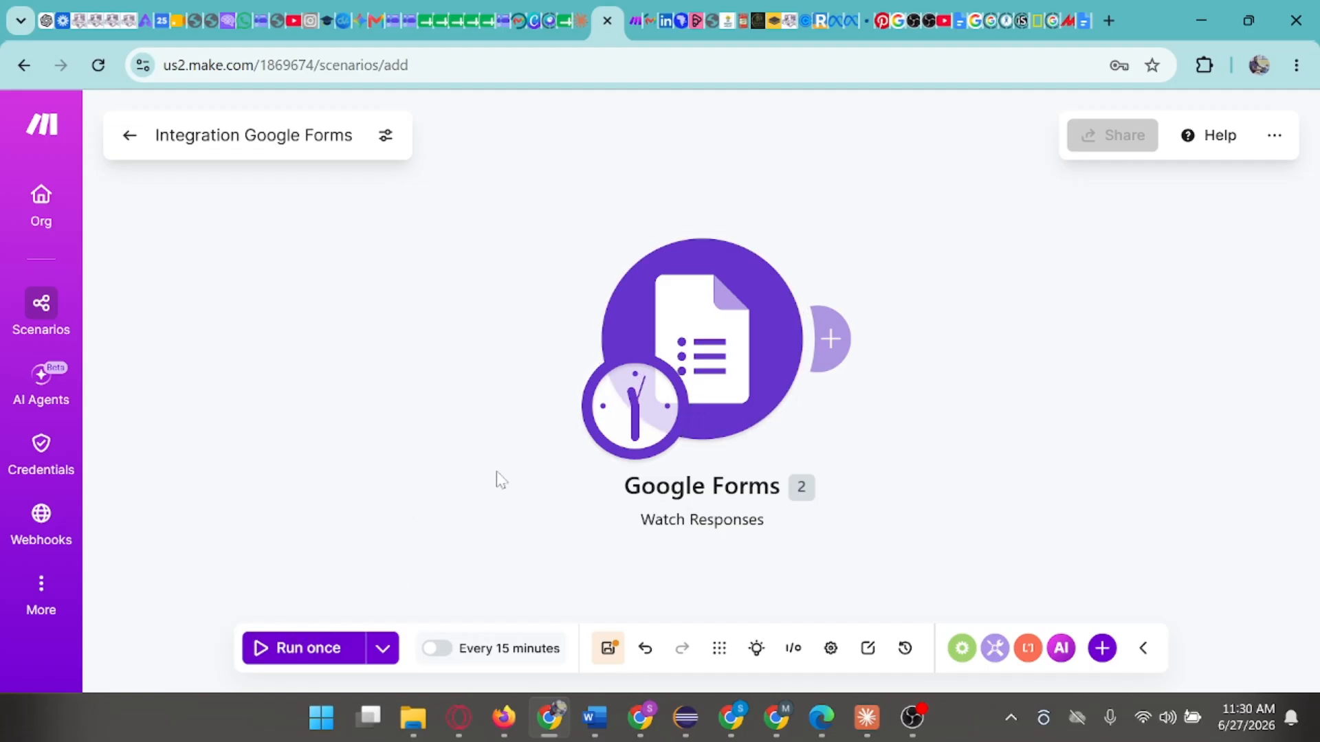
click(313, 648)
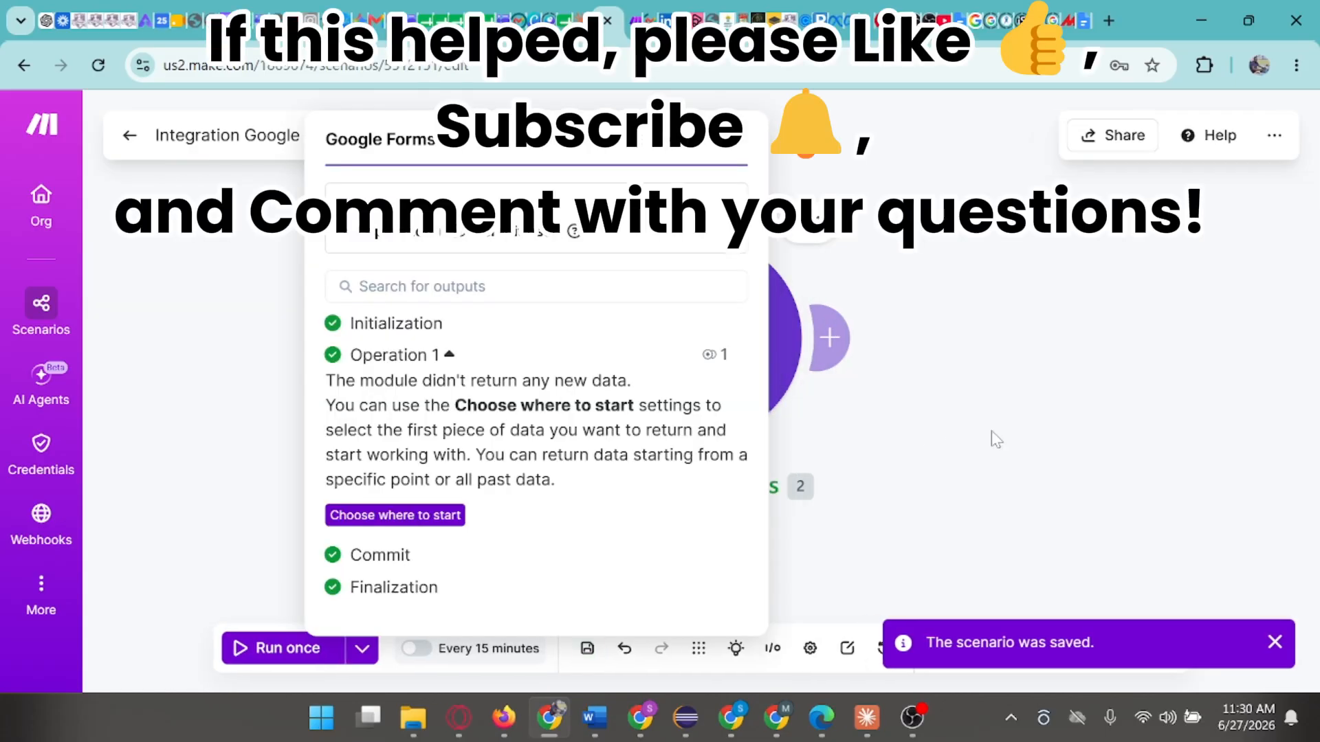
click(1002, 432)
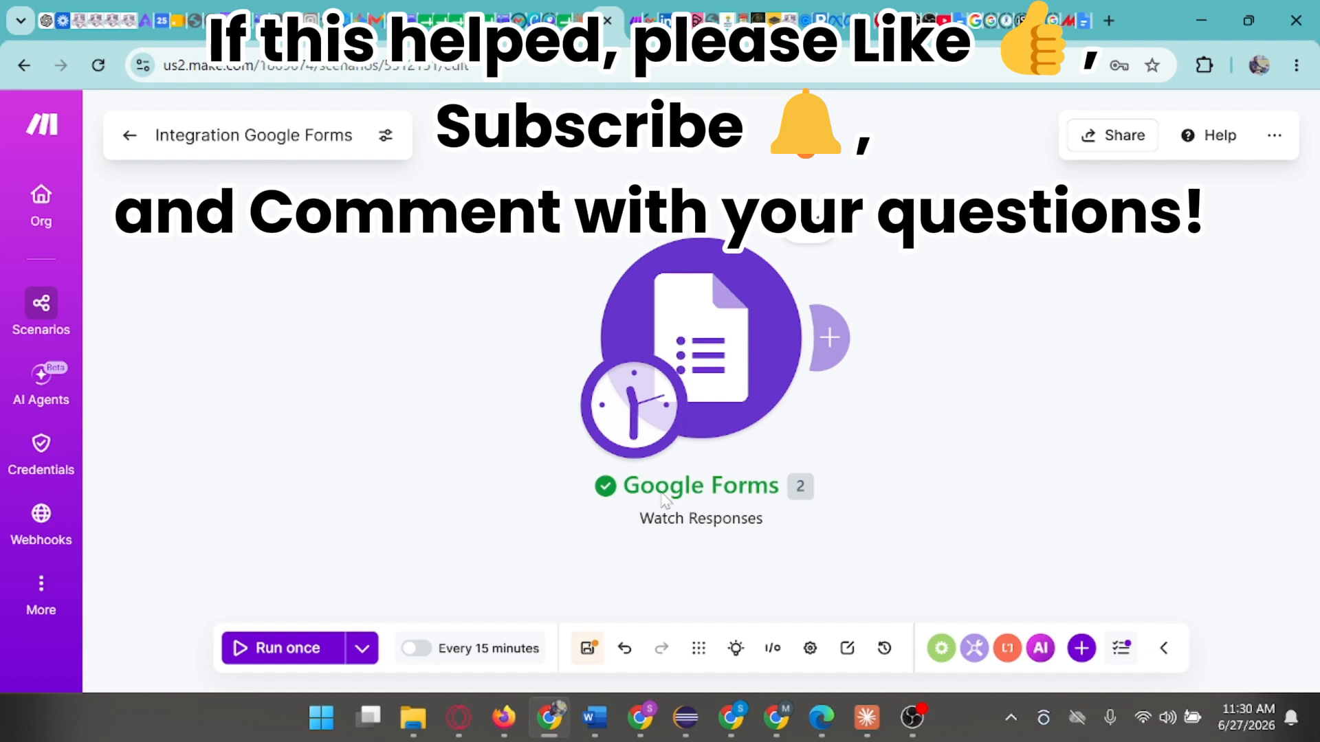